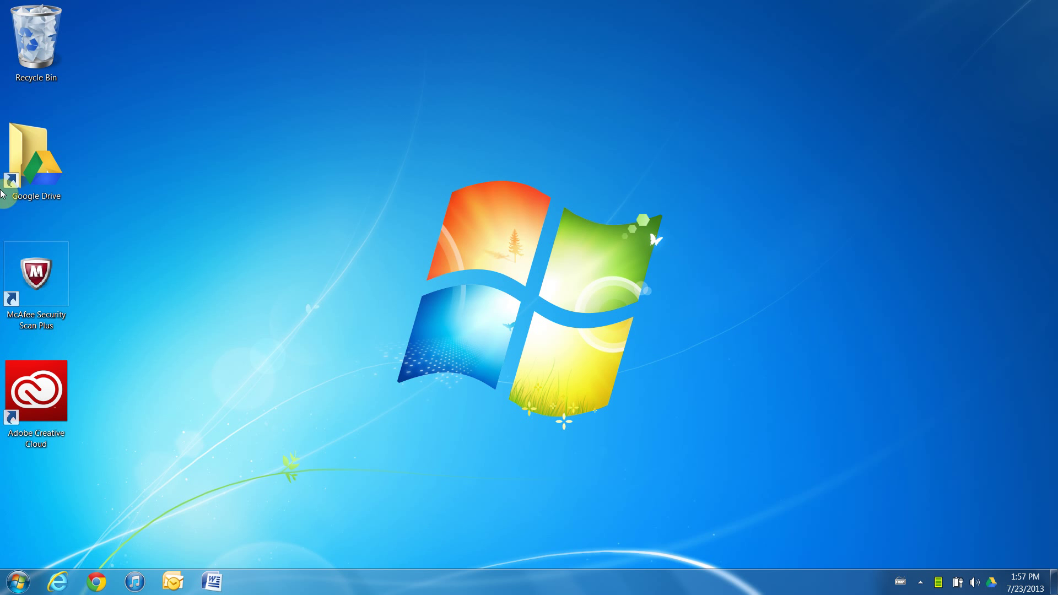
Briefly open and close the Google Drive folder, then start a blank Word document and type 'Test'.
{"action": "double_click", "coordinate": [36, 164]}
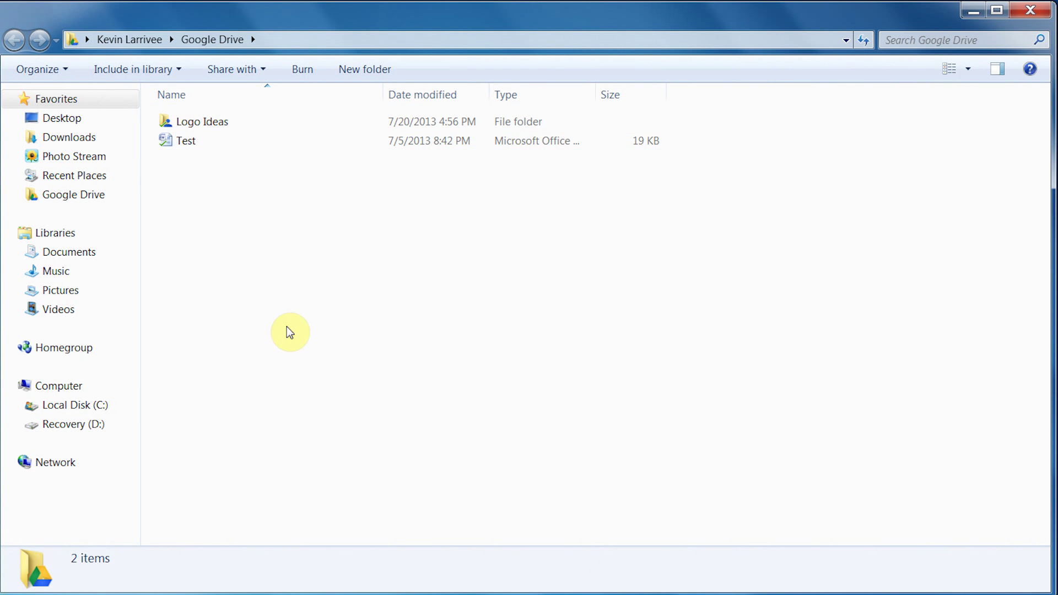
{"action": "left_click", "coordinate": [1030, 10]}
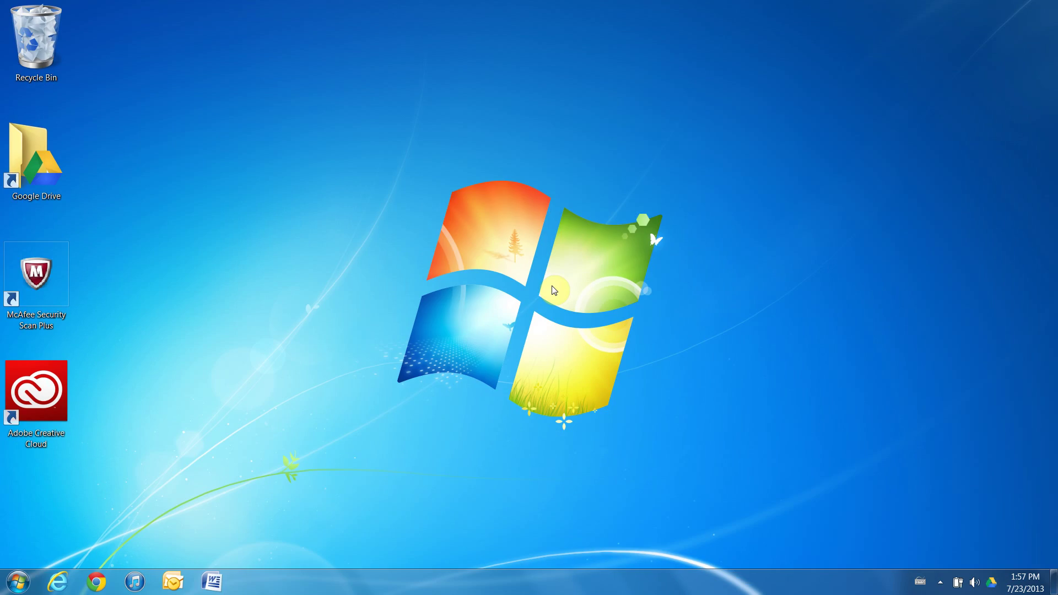
{"action": "left_click", "coordinate": [210, 584]}
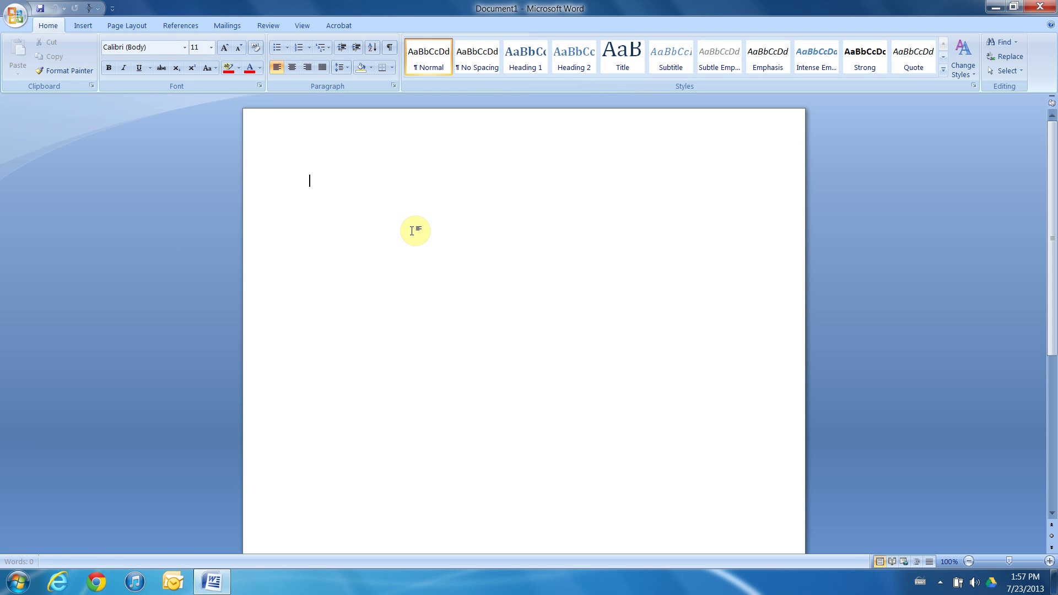
{"action": "type", "text": "Test"}
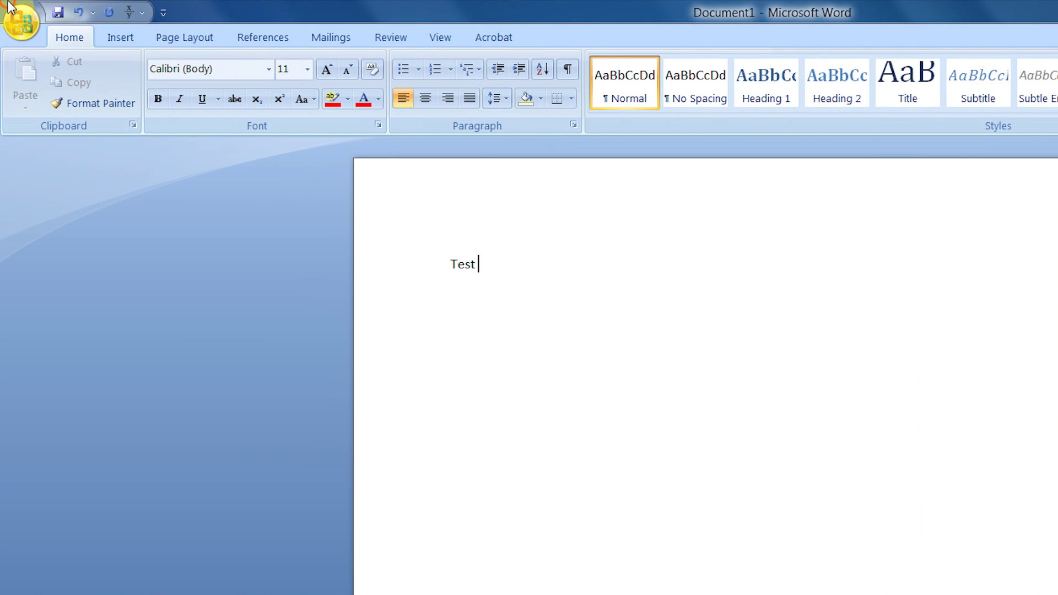
Save the Word document as 'Test 2' in the Google Drive folder.
{"action": "left_click", "coordinate": [16, 16]}
{"action": "left_click", "coordinate": [74, 234]}
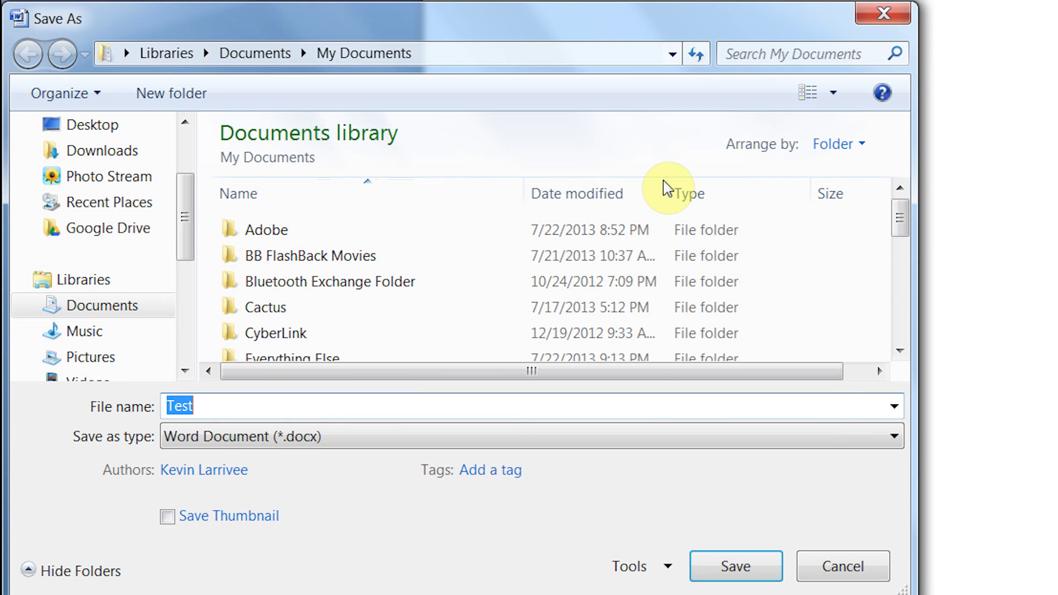
{"action": "left_click", "coordinate": [109, 234]}
{"action": "left_click", "coordinate": [287, 405]}
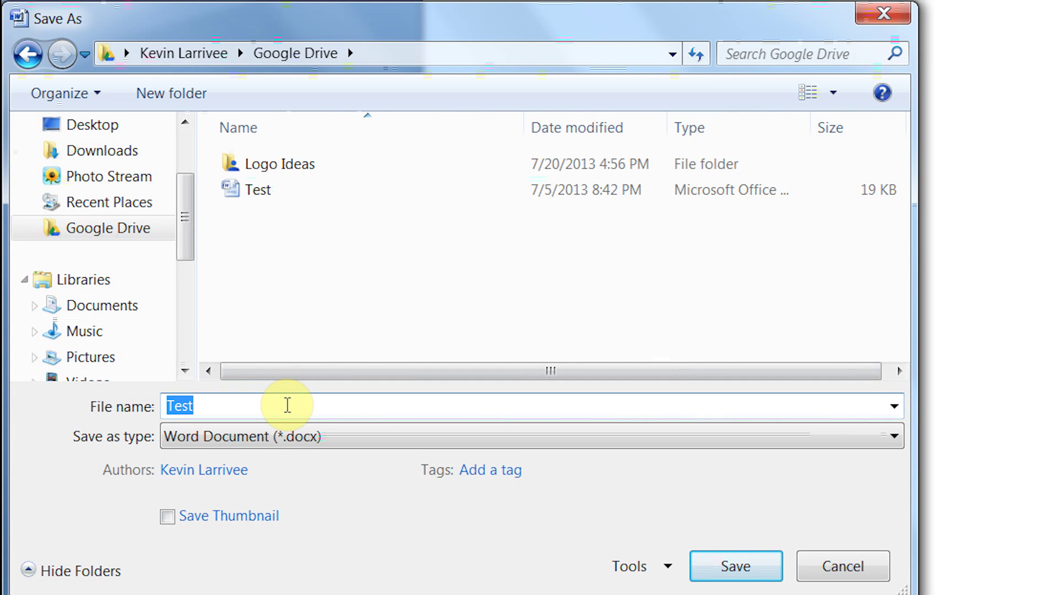
{"action": "type", "text": "Test 2"}
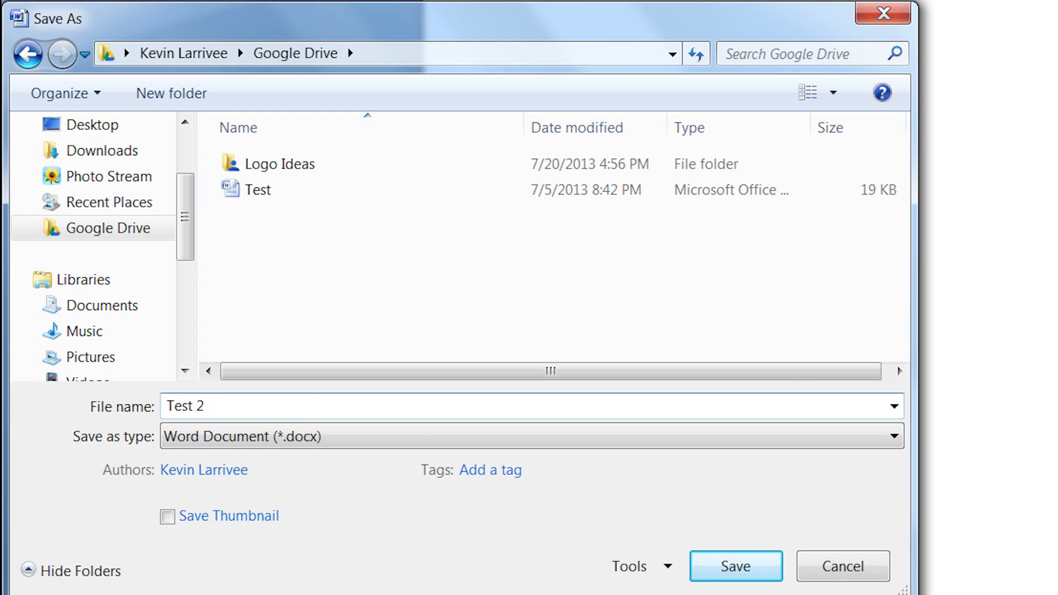
{"action": "key", "text": "Return"}
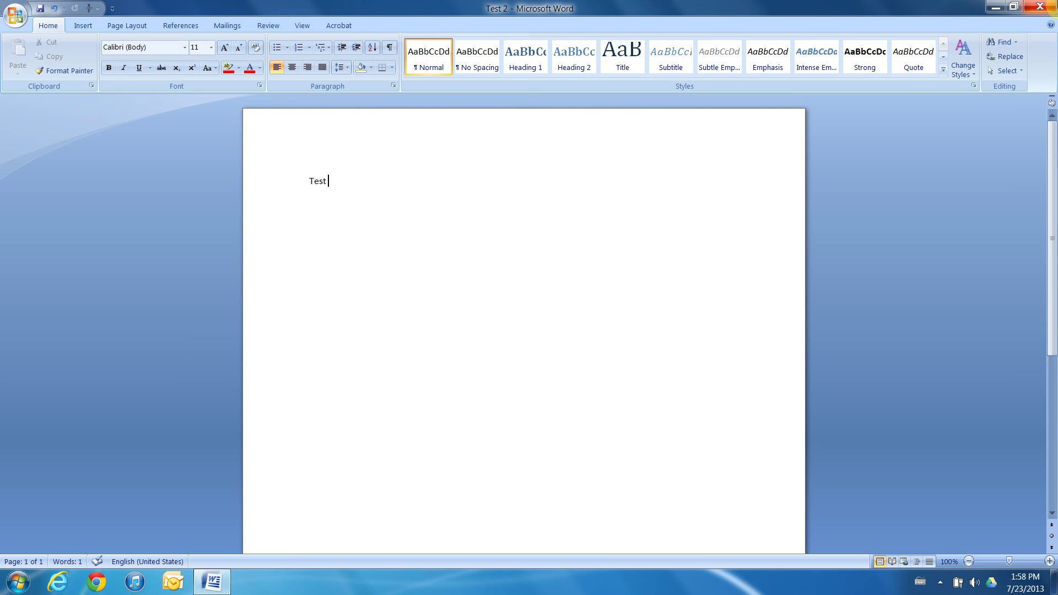
Close Word, show the Google Drive folder as Medium Icons to confirm Test 2, then close it.
{"action": "left_click", "coordinate": [1039, 6]}
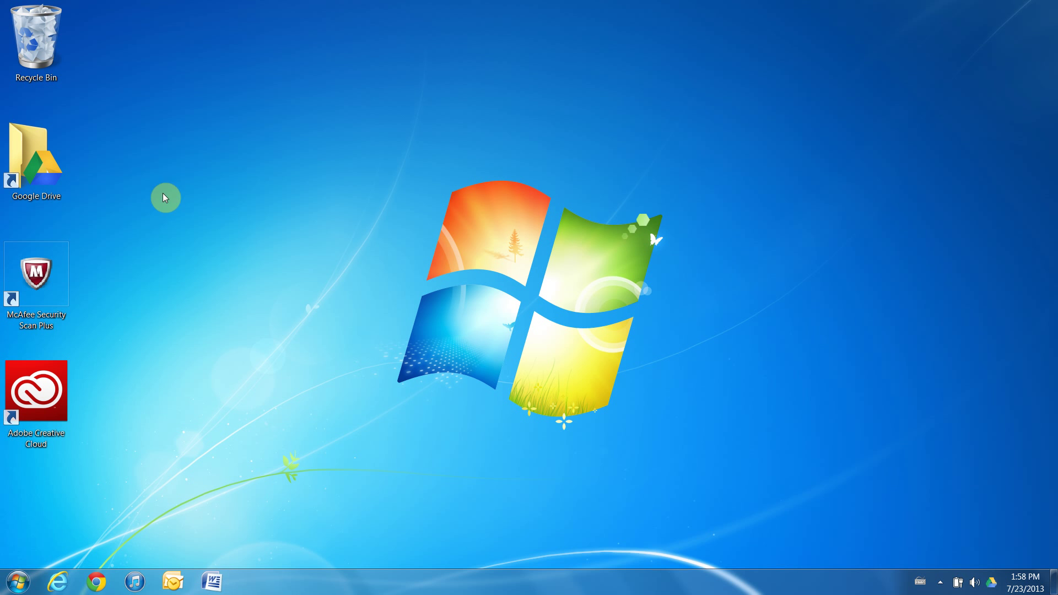
{"action": "double_click", "coordinate": [52, 171]}
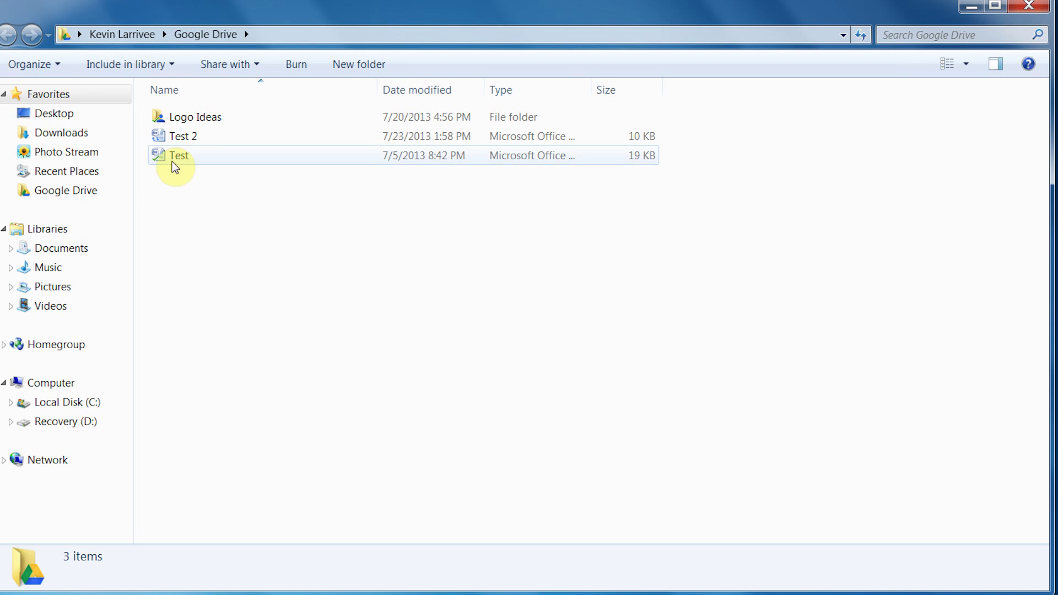
{"action": "mouse_move", "coordinate": [159, 145]}
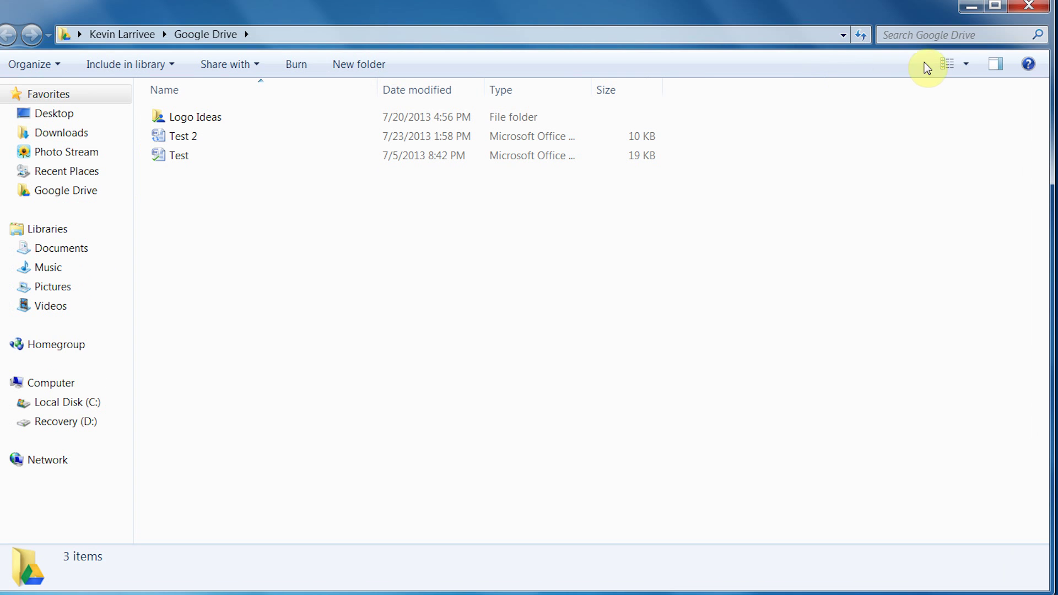
{"action": "left_click", "coordinate": [965, 64]}
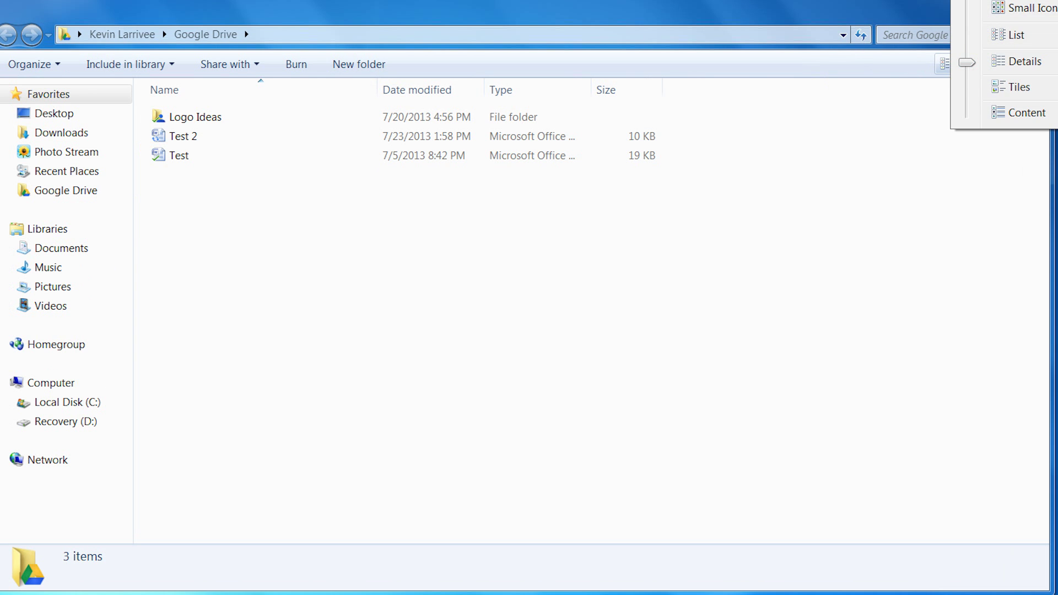
{"action": "left_click", "coordinate": [1019, 1]}
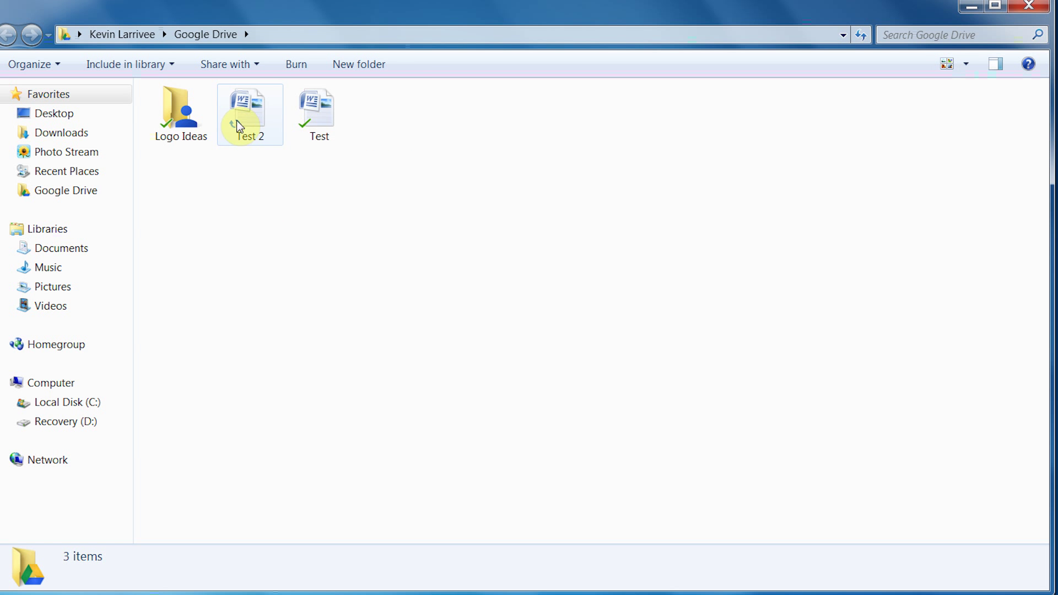
{"action": "left_click", "coordinate": [1030, 7]}
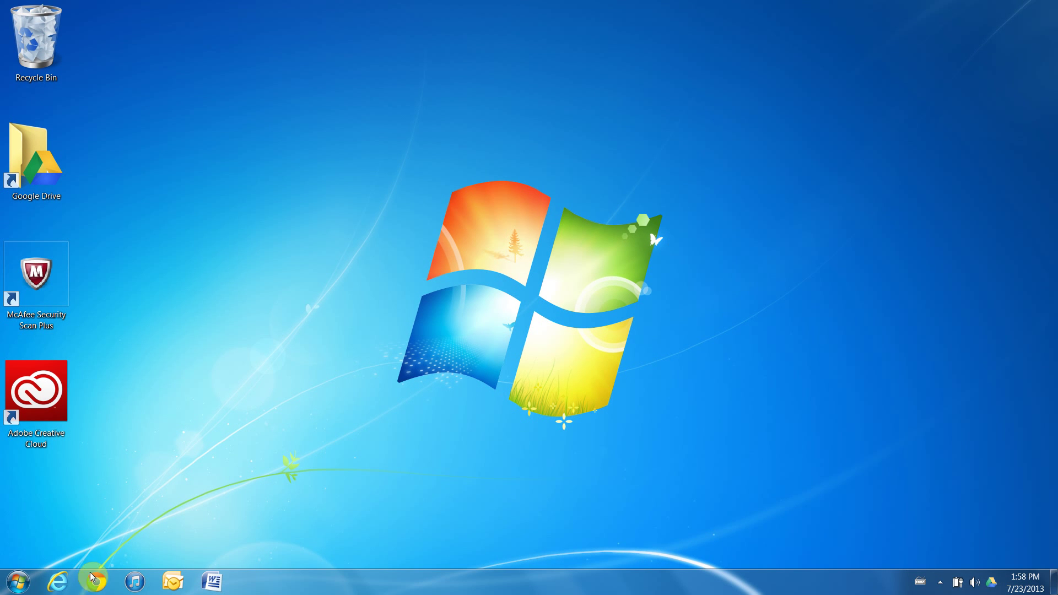
Launch Chrome, go to google.com and open Drive to reach the My Drive list.
{"action": "left_click", "coordinate": [91, 583]}
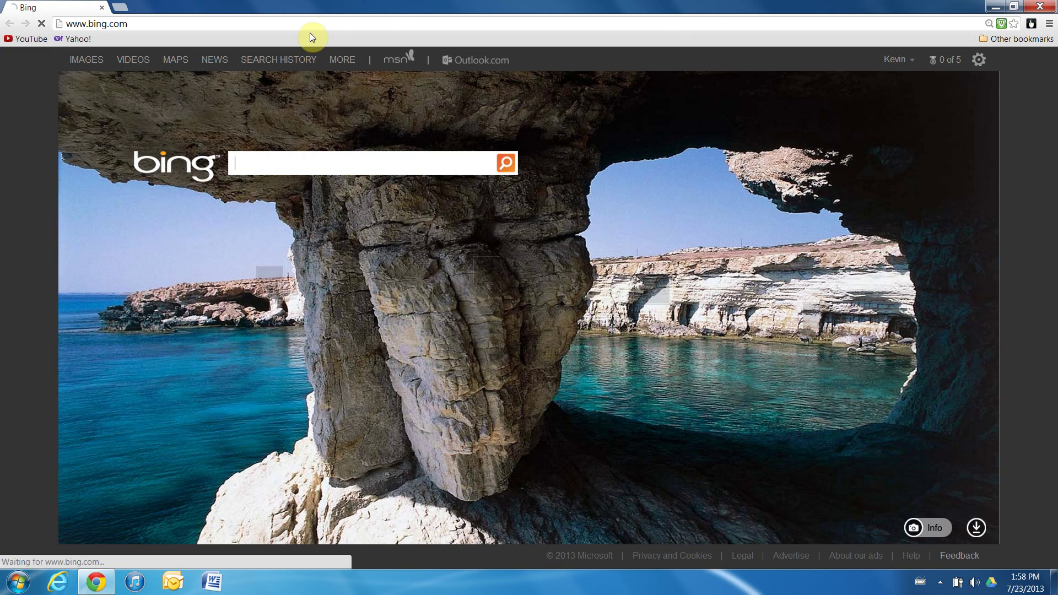
{"action": "left_click", "coordinate": [309, 23]}
{"action": "type", "text": "google.c"}
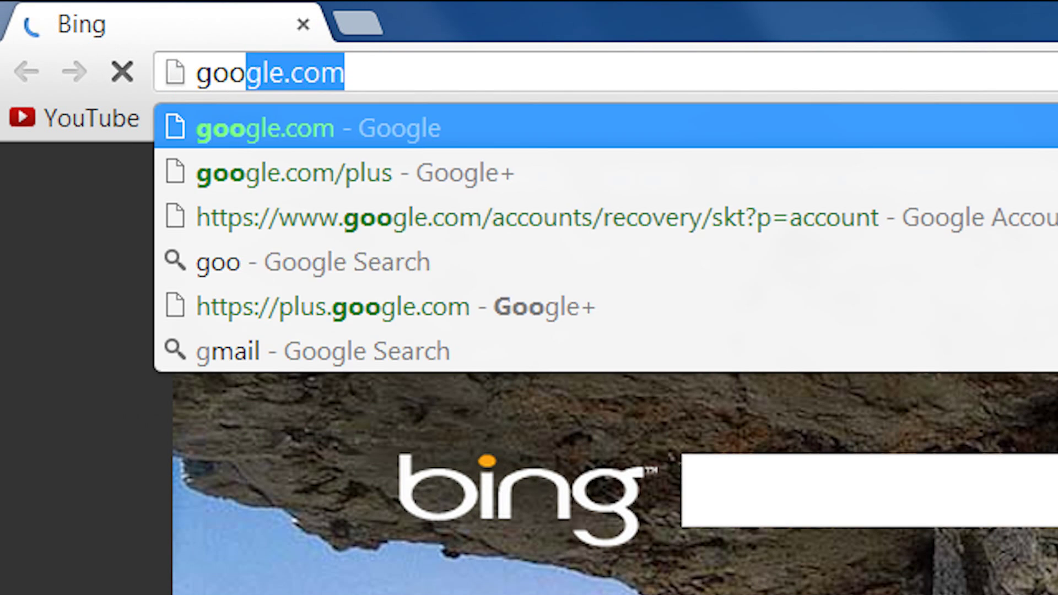
{"action": "key", "text": "Return"}
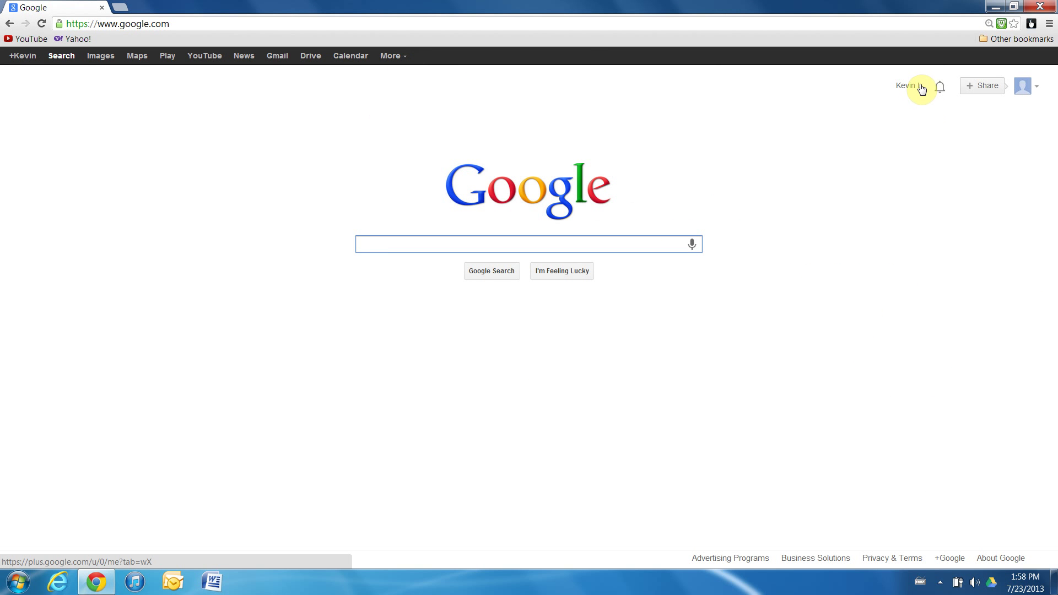
{"action": "left_click", "coordinate": [309, 55]}
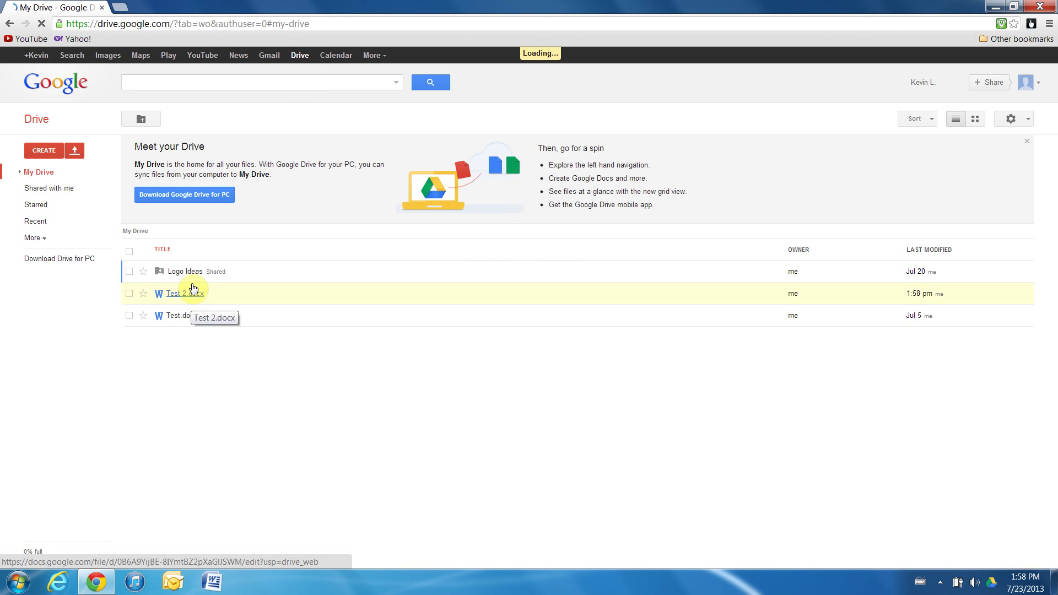
Preview Test 2.docx, close the preview, then select the file and open More > Share.
{"action": "left_click", "coordinate": [190, 295]}
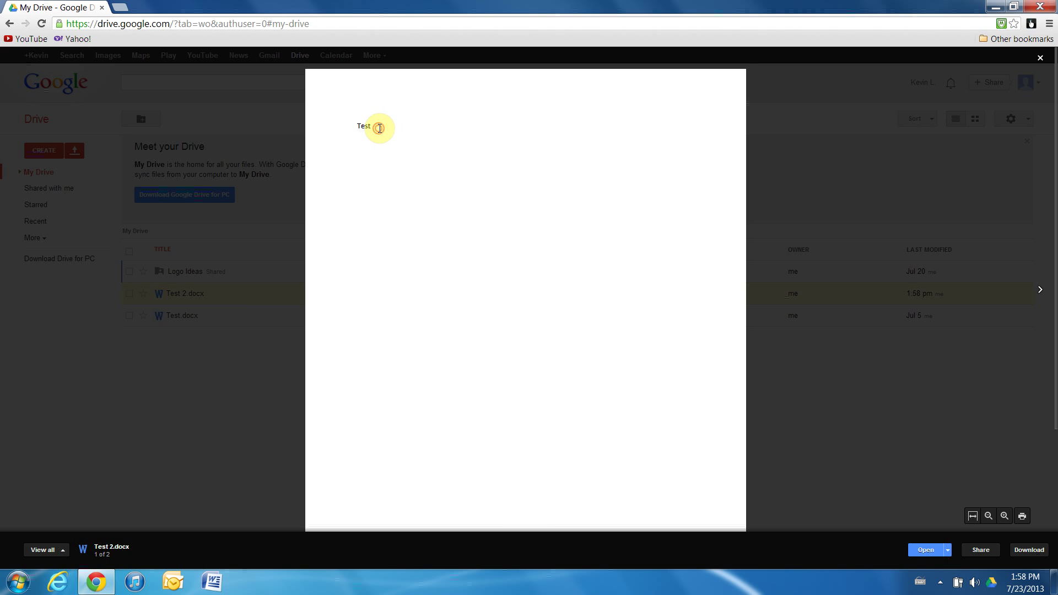
{"action": "left_click", "coordinate": [1040, 58]}
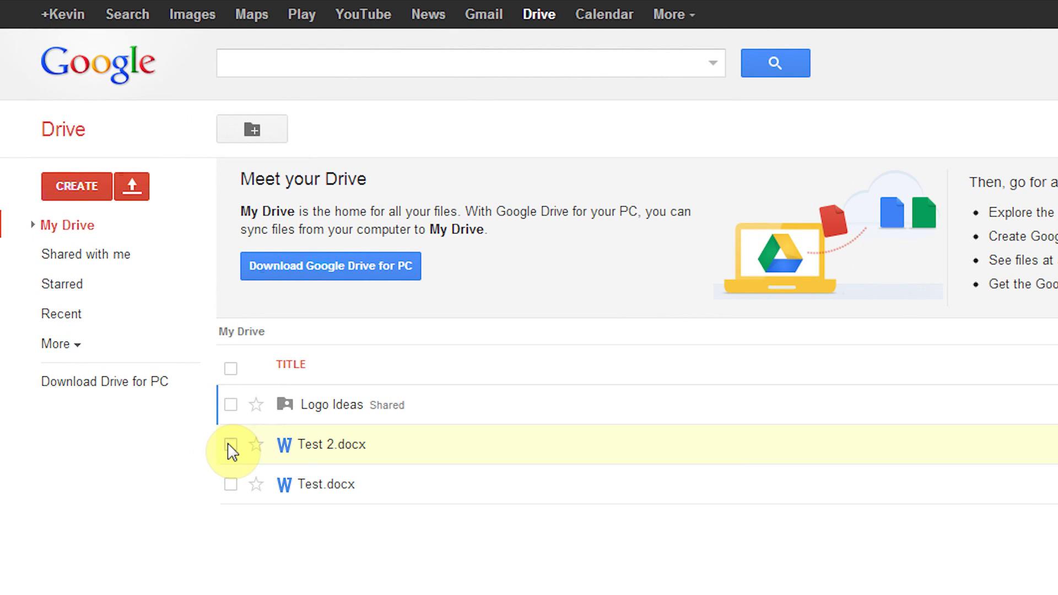
{"action": "left_click", "coordinate": [229, 444]}
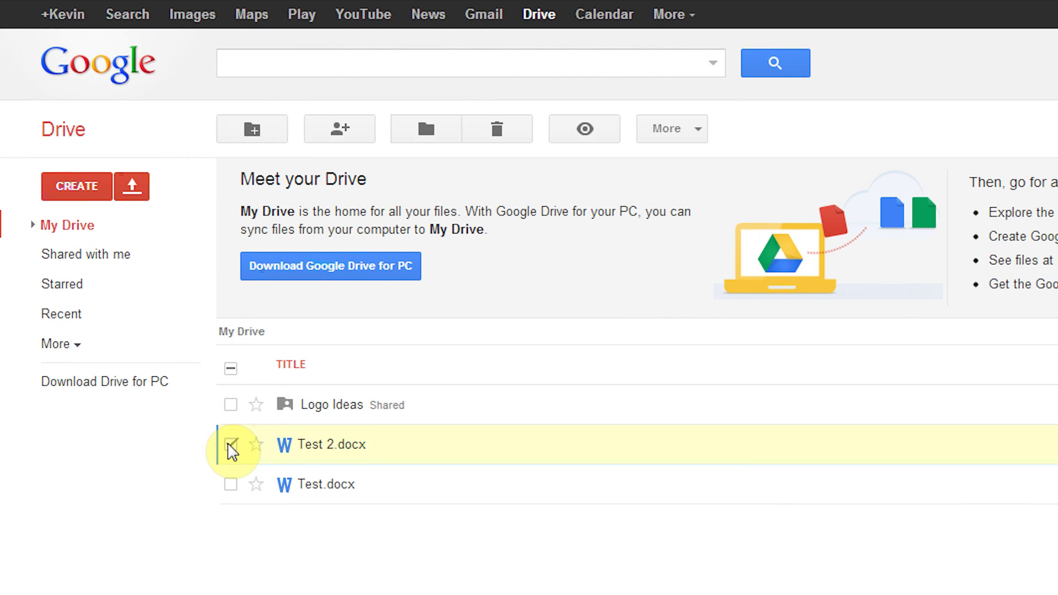
{"action": "left_click", "coordinate": [660, 137]}
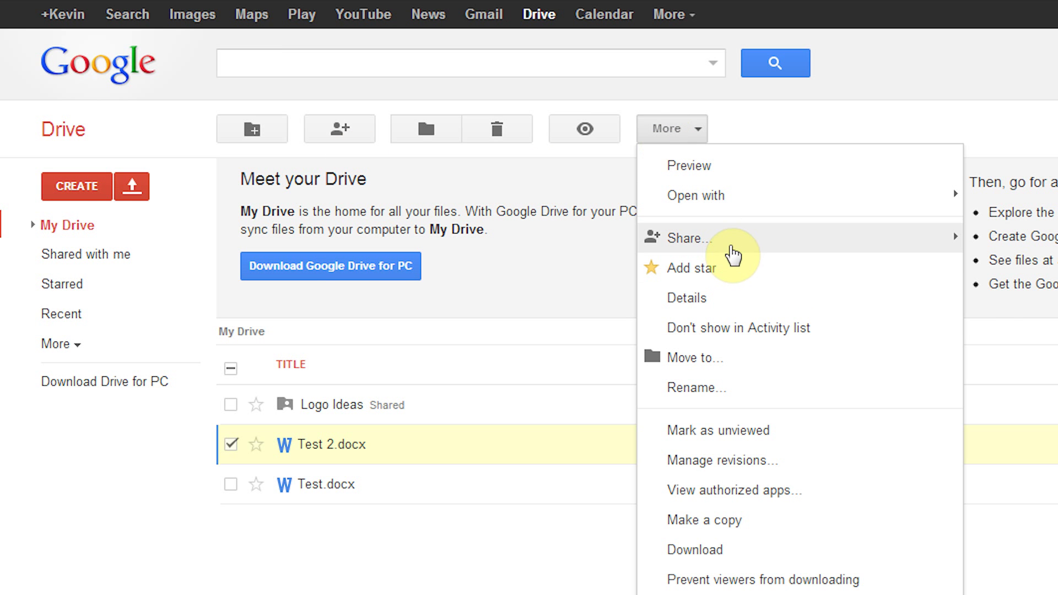
{"action": "mouse_move", "coordinate": [750, 248]}
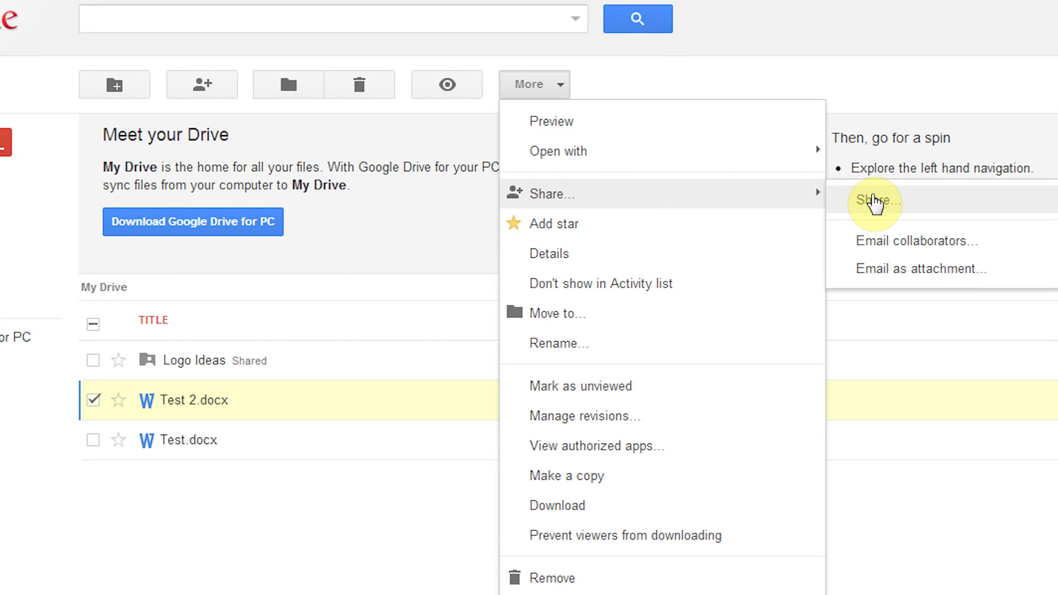
Set Test 2.docx's link sharing to Anyone with the link with Can view access.
{"action": "left_click", "coordinate": [853, 194]}
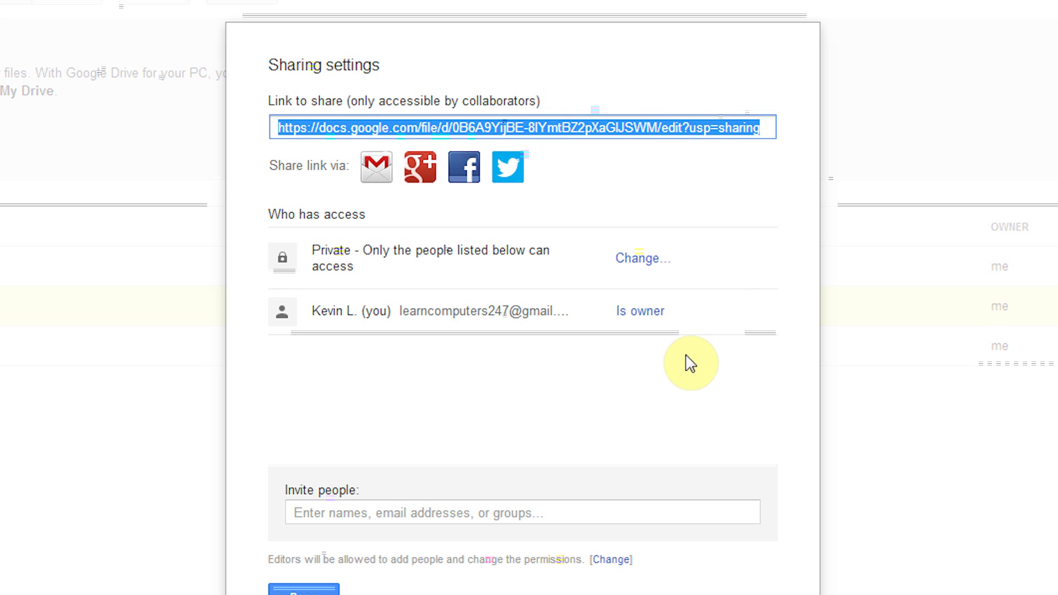
{"action": "left_click", "coordinate": [655, 265]}
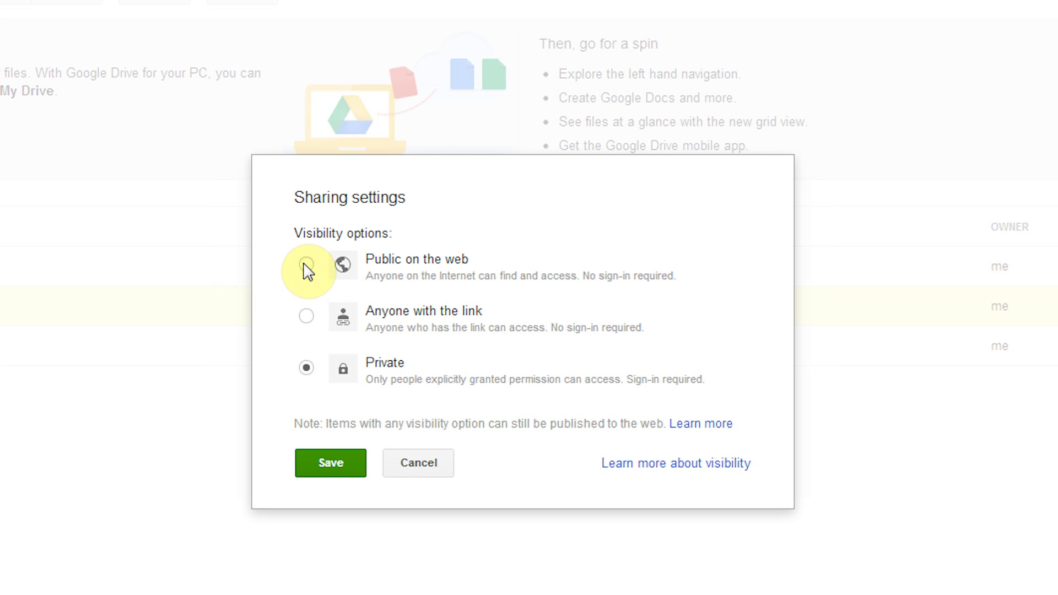
{"action": "left_click", "coordinate": [306, 317]}
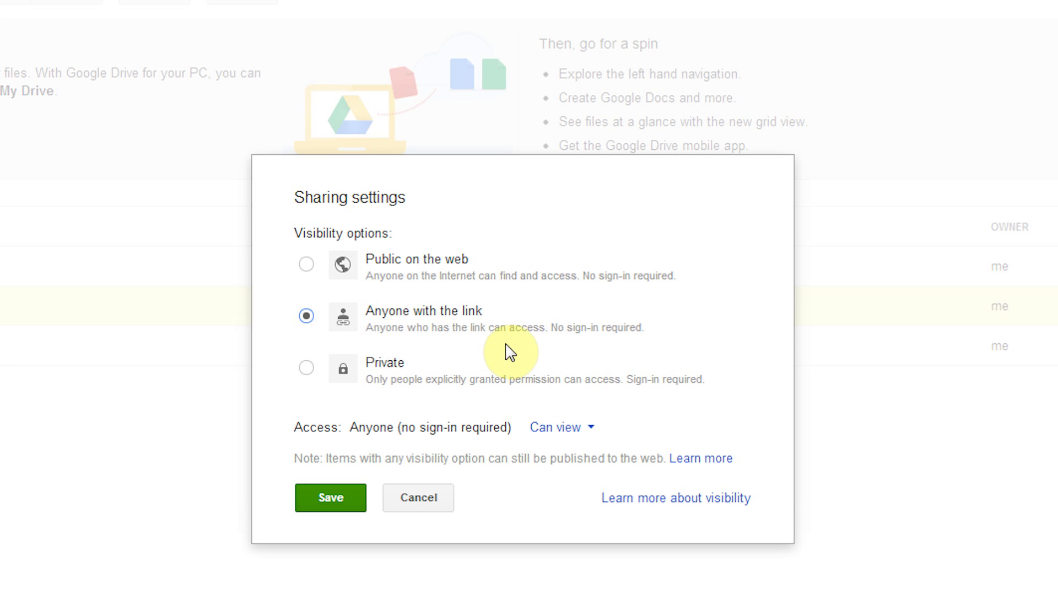
{"action": "left_click", "coordinate": [573, 430]}
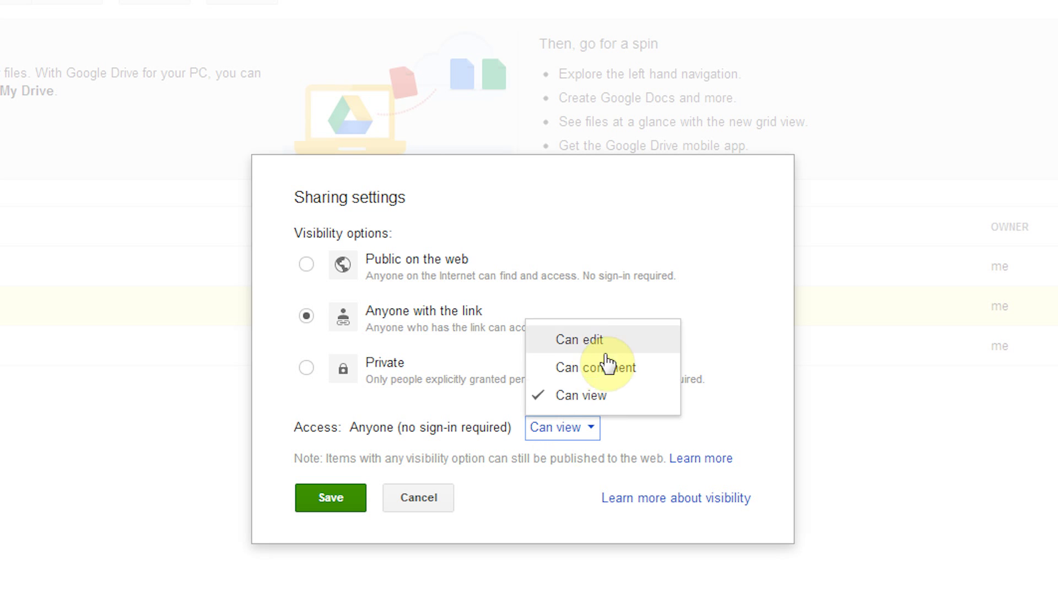
{"action": "left_click", "coordinate": [606, 396]}
{"action": "left_click", "coordinate": [591, 428]}
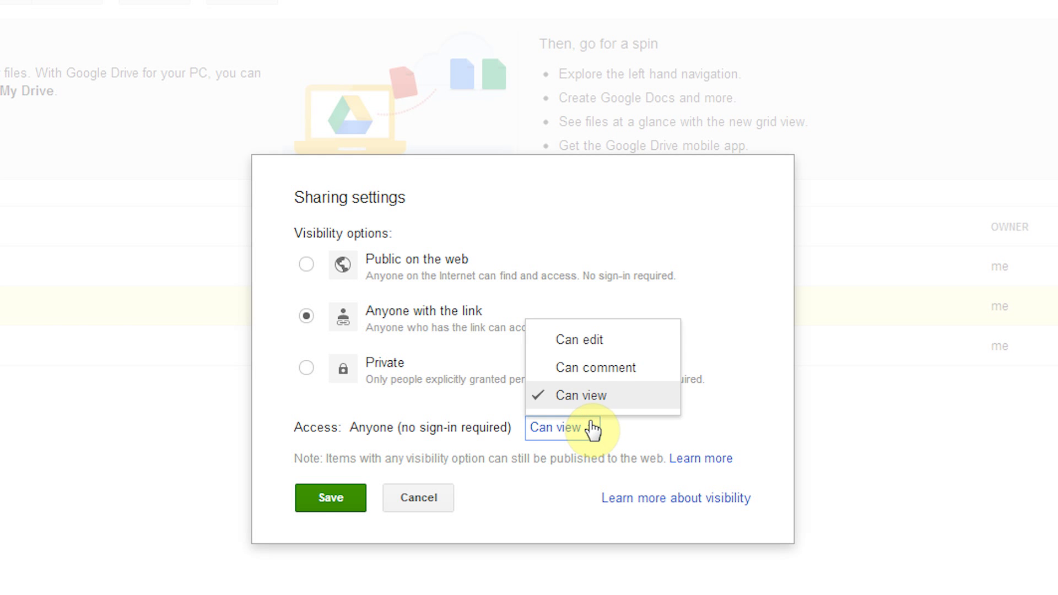
{"action": "left_click", "coordinate": [592, 428]}
Save the sharing setting and copy the file's share link.
{"action": "left_click", "coordinate": [328, 495]}
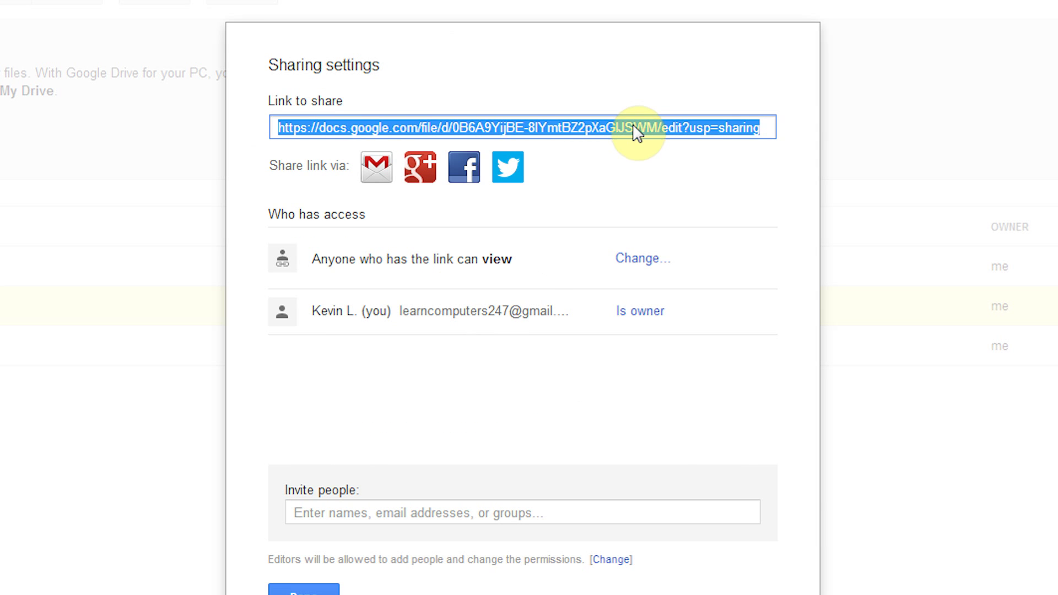
{"action": "right_click", "coordinate": [633, 126]}
{"action": "left_click", "coordinate": [727, 272]}
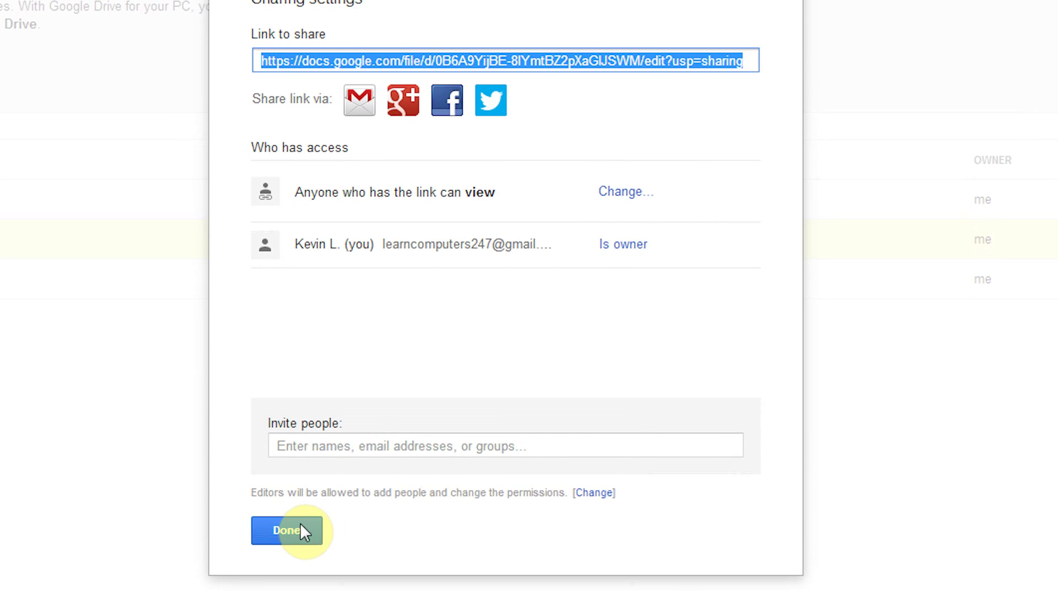
{"action": "left_click", "coordinate": [302, 531]}
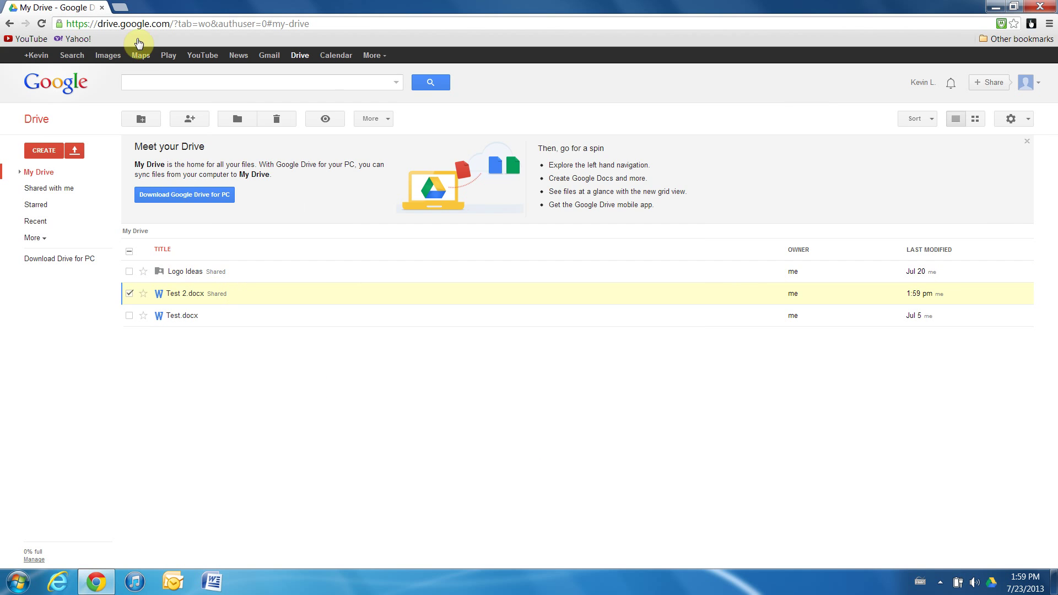
{"action": "left_click", "coordinate": [122, 7]}
{"action": "right_click", "coordinate": [150, 24]}
{"action": "left_click", "coordinate": [225, 108]}
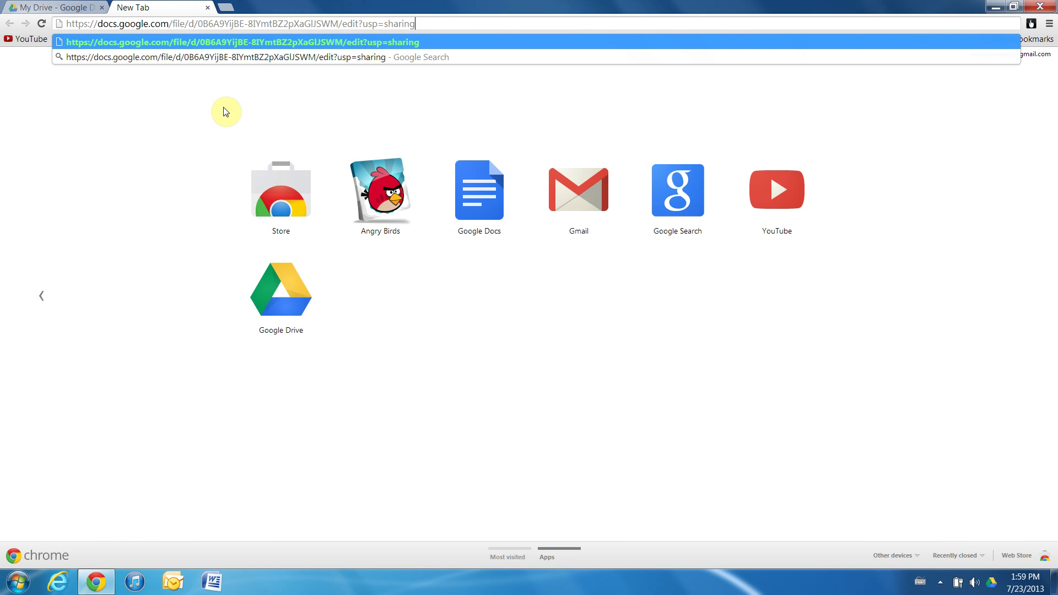
{"action": "key", "text": "Return"}
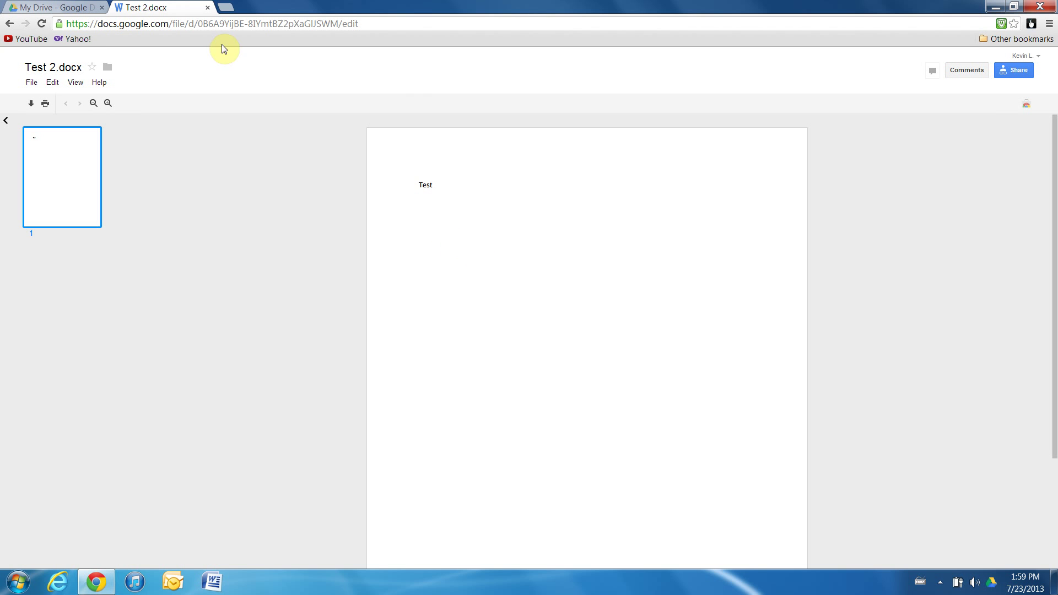
Close the shared file's tab and create a new folder named 'Test Folder'.
{"action": "left_click", "coordinate": [207, 8]}
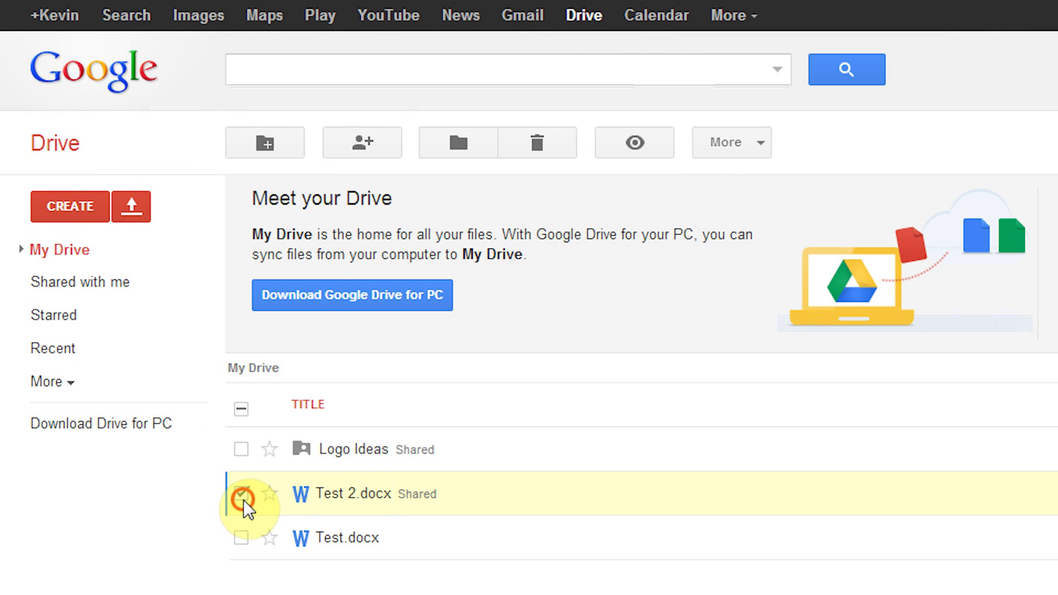
{"action": "left_click", "coordinate": [243, 498]}
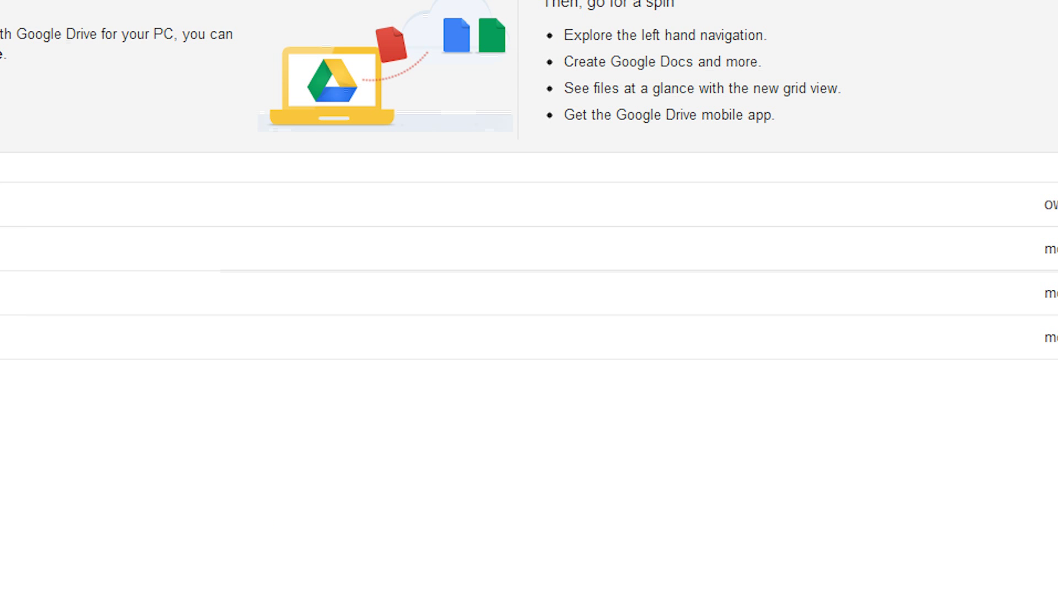
{"action": "left_click", "coordinate": [333, 315]}
{"action": "type", "text": "Test Folder"}
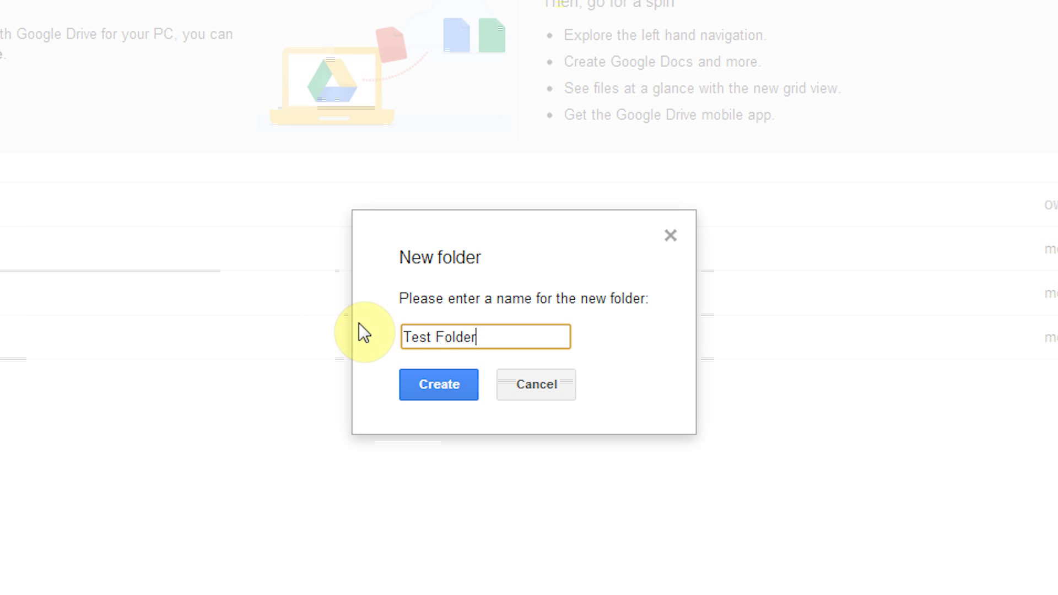
{"action": "key", "text": "Return"}
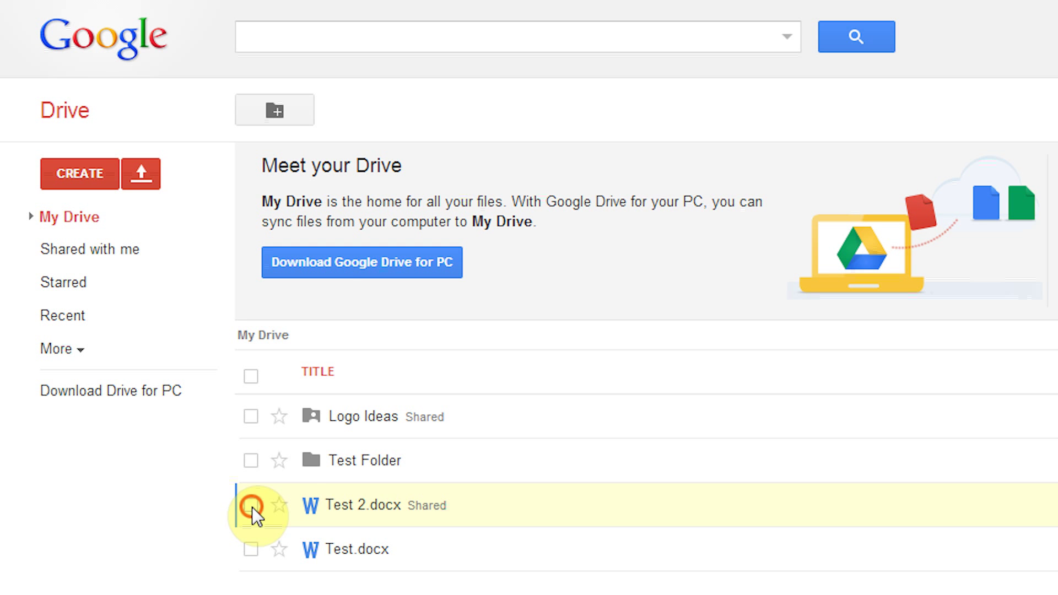
Drag Test 2.docx and Test.docx into Test Folder and open it.
{"action": "left_click", "coordinate": [251, 505]}
{"action": "left_click_drag", "start_coordinate": [354, 500], "coordinate": [354, 460]}
{"action": "left_click_drag", "start_coordinate": [365, 503], "coordinate": [366, 469]}
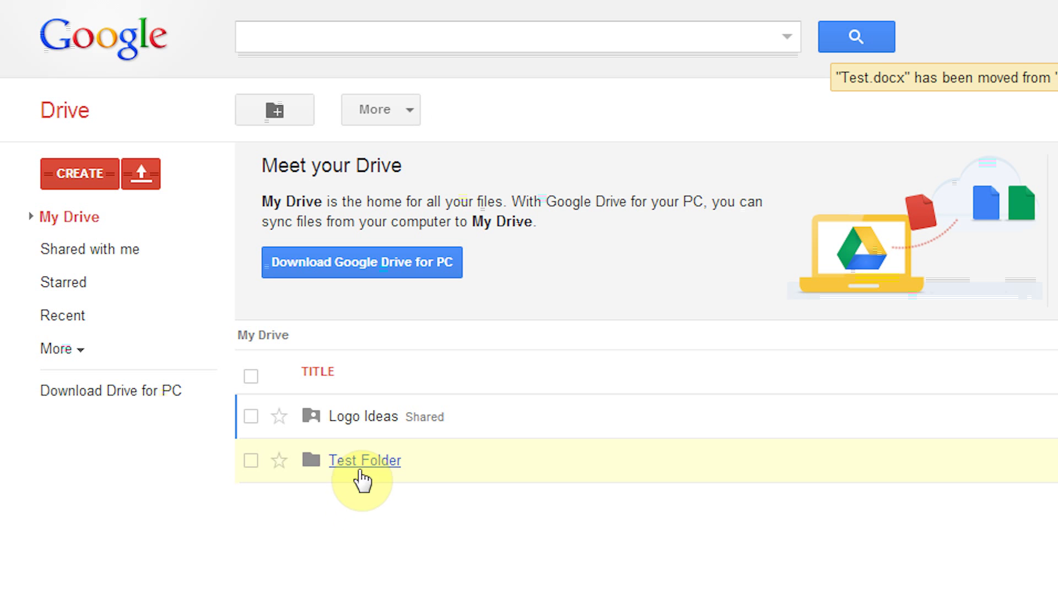
{"action": "left_click", "coordinate": [362, 466]}
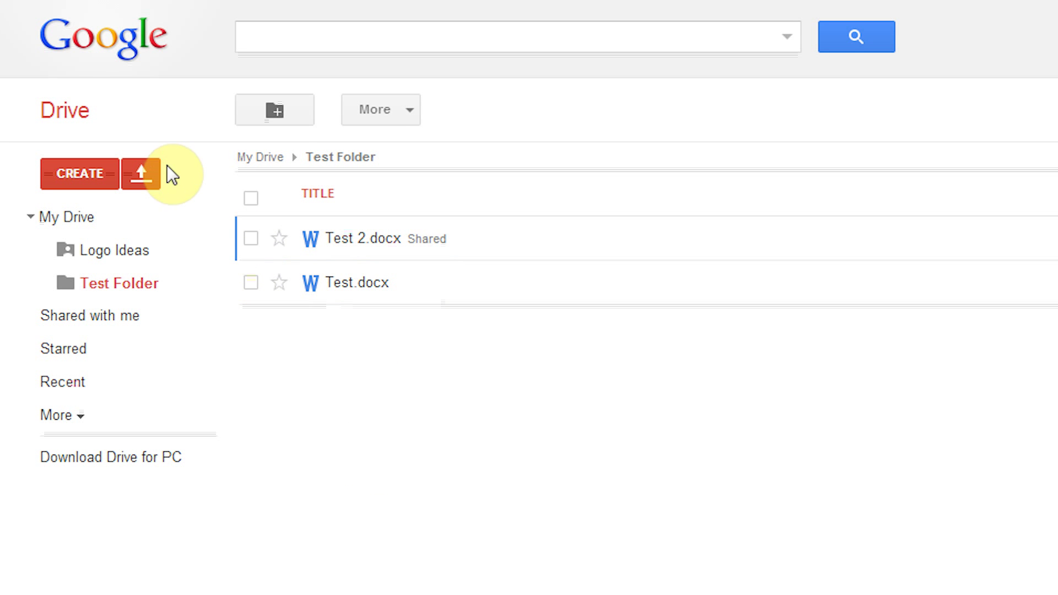
Select Test Folder in My Drive and set its sharing to Anyone with the link.
{"action": "left_click", "coordinate": [88, 220]}
{"action": "left_click", "coordinate": [251, 461]}
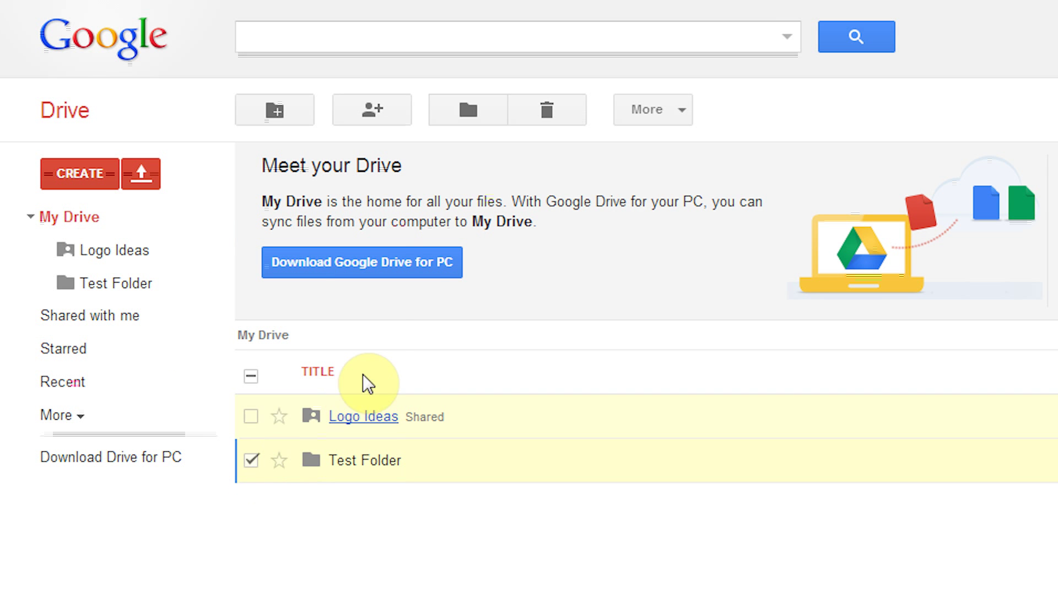
{"action": "left_click", "coordinate": [659, 107]}
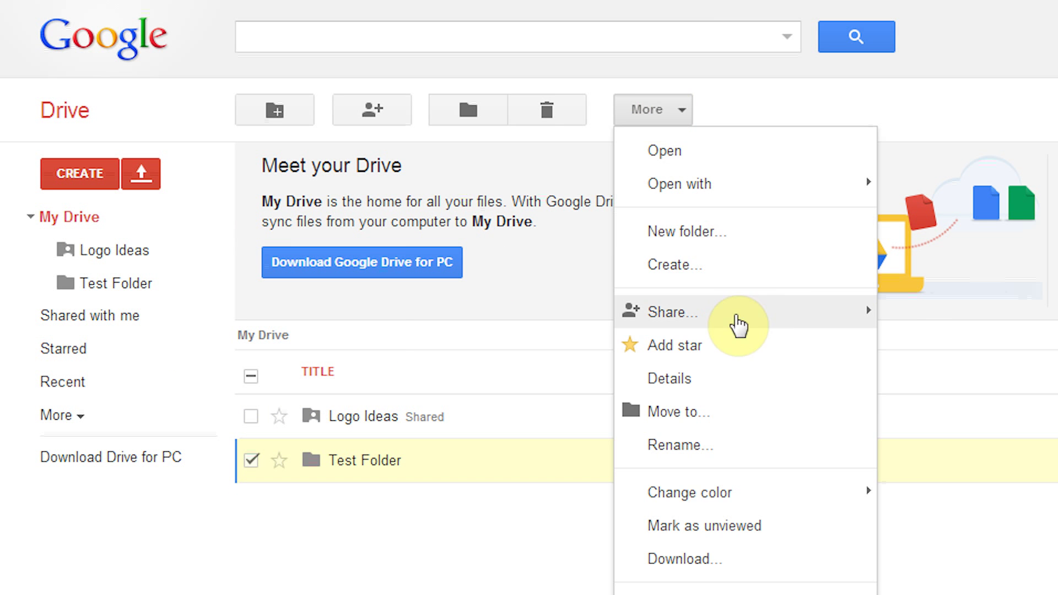
{"action": "mouse_move", "coordinate": [762, 320]}
{"action": "left_click", "coordinate": [899, 318]}
{"action": "left_click", "coordinate": [483, 152]}
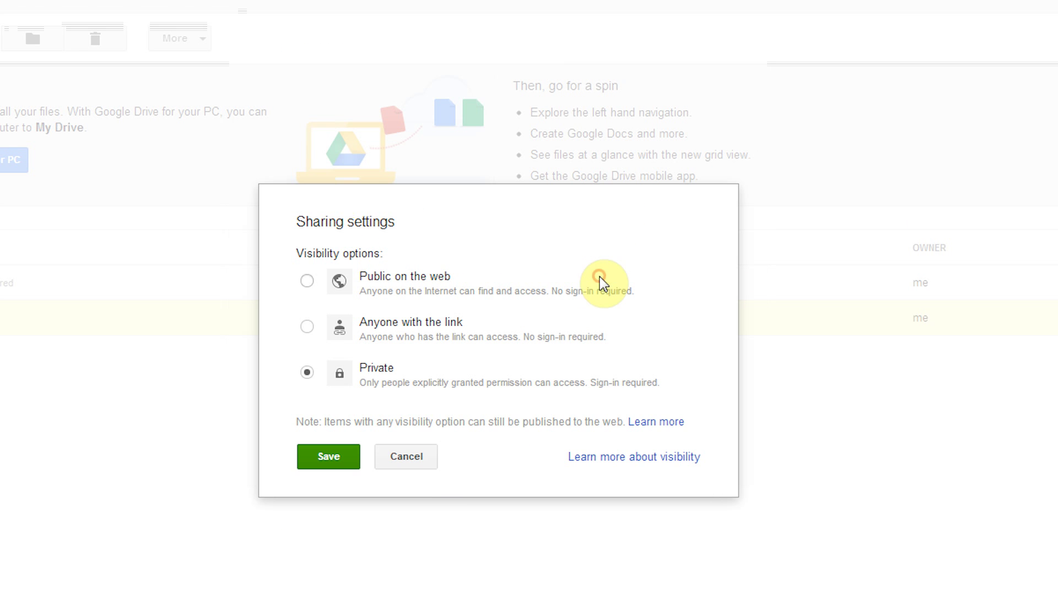
{"action": "left_click", "coordinate": [307, 328]}
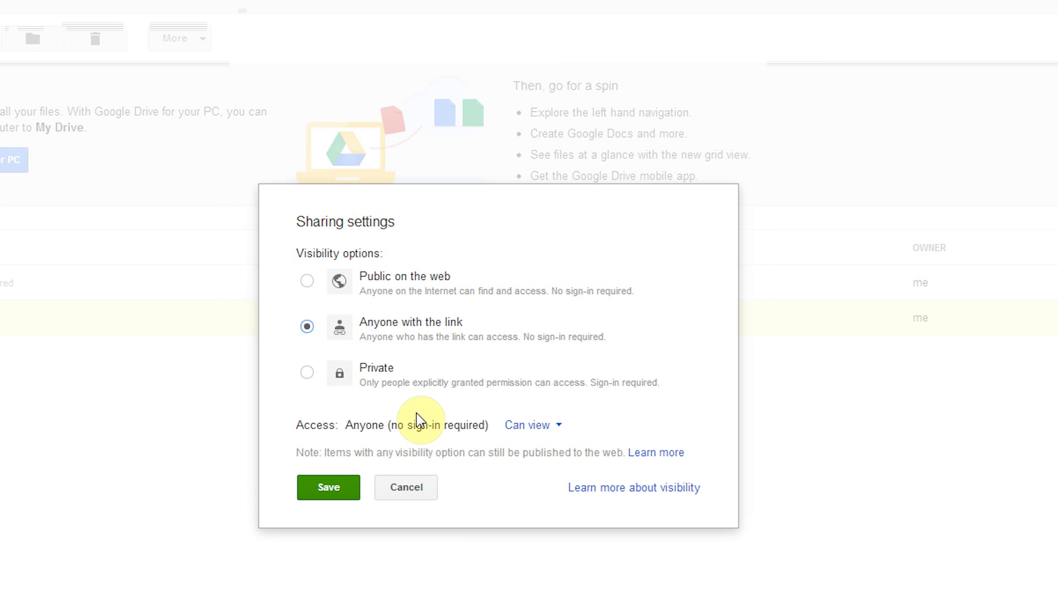
Save the folder's sharing setting, copy its share link, and close the sharing settings.
{"action": "left_click", "coordinate": [333, 488]}
{"action": "right_click", "coordinate": [587, 158]}
{"action": "left_click", "coordinate": [680, 280]}
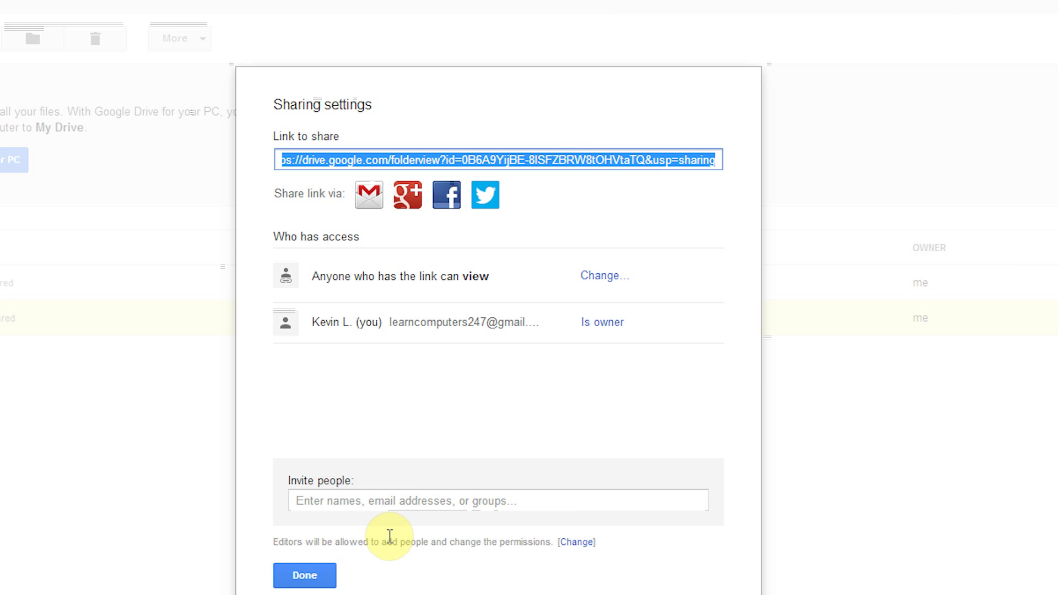
{"action": "left_click", "coordinate": [313, 575]}
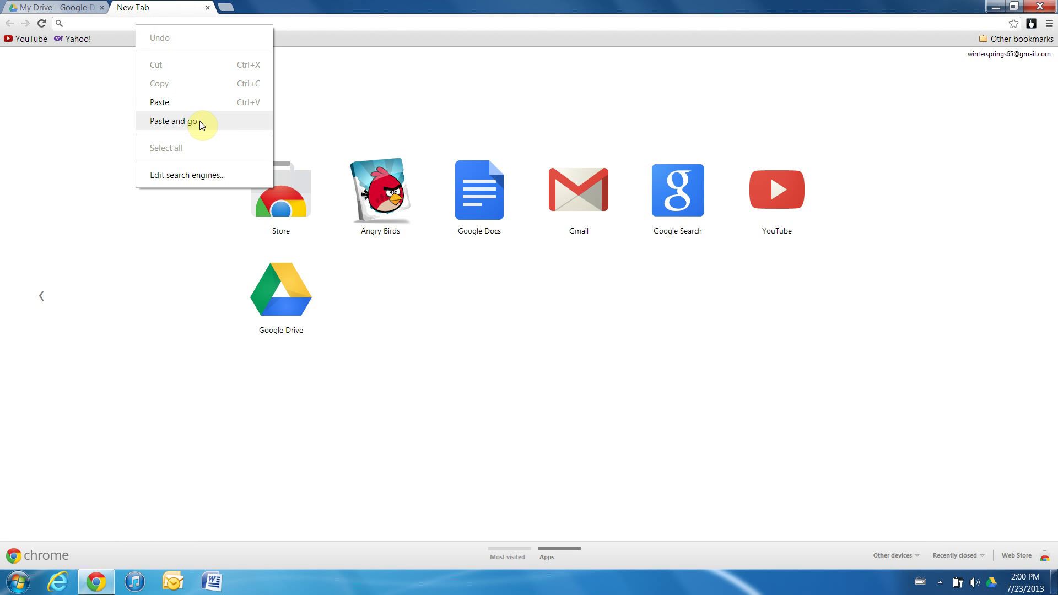
{"action": "left_click", "coordinate": [189, 103]}
{"action": "key", "text": "Return"}
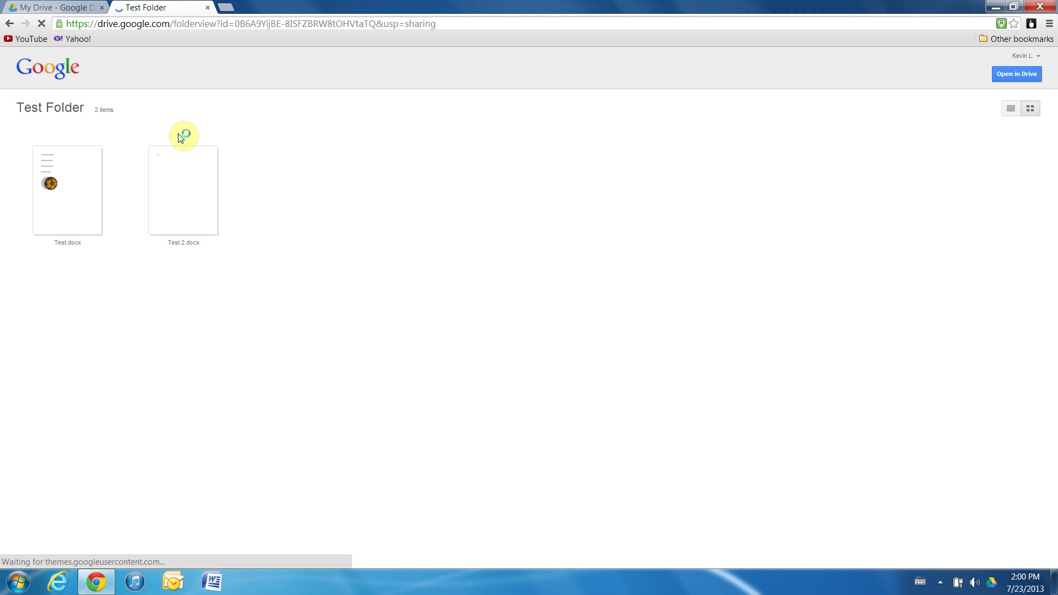
{"action": "left_click", "coordinate": [91, 204]}
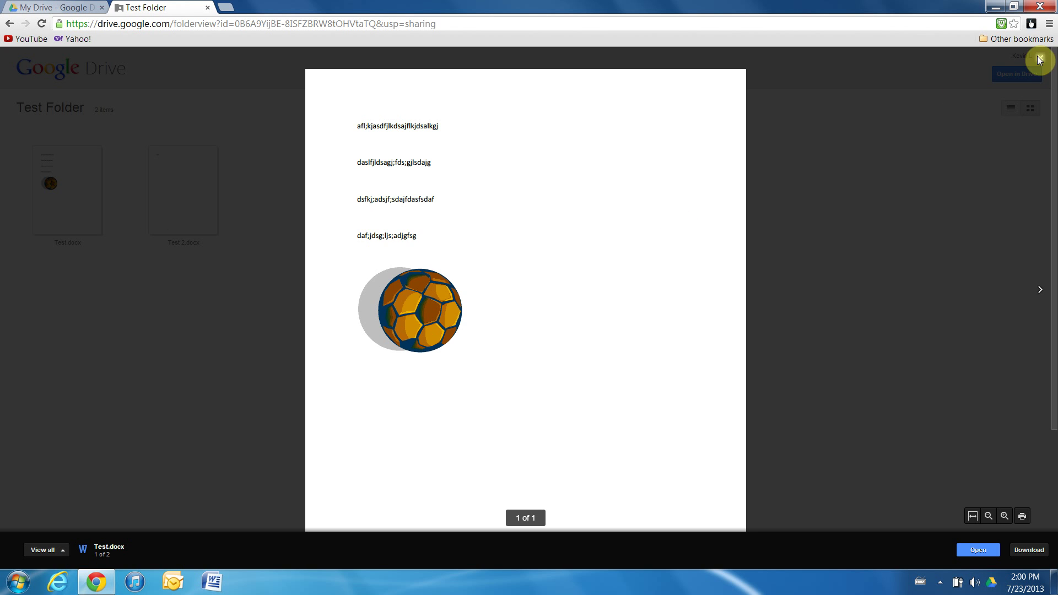
{"action": "left_click", "coordinate": [1040, 58]}
{"action": "left_click", "coordinate": [203, 182]}
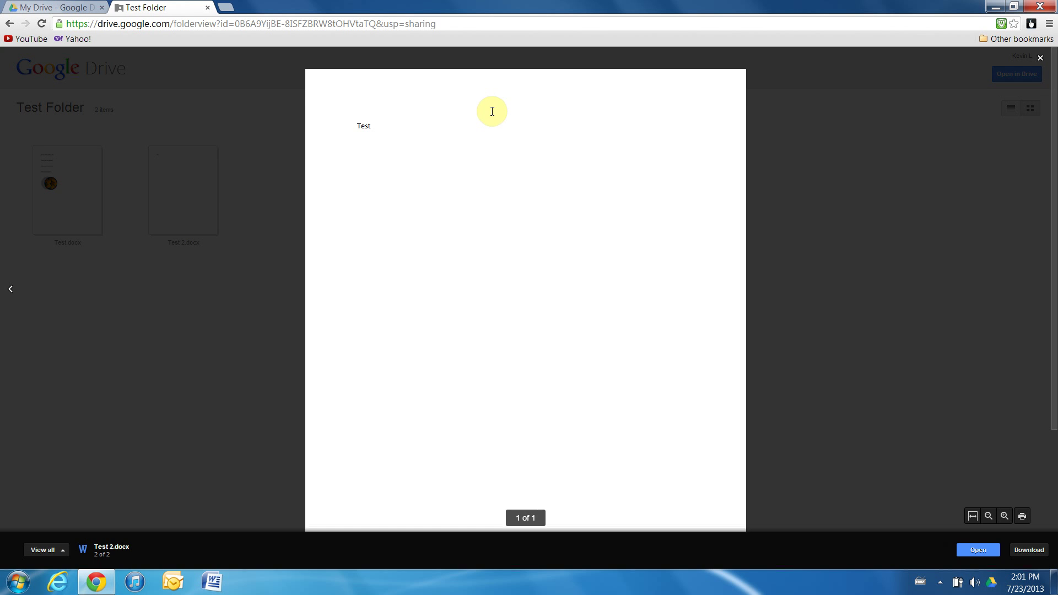
{"action": "left_click", "coordinate": [1039, 57]}
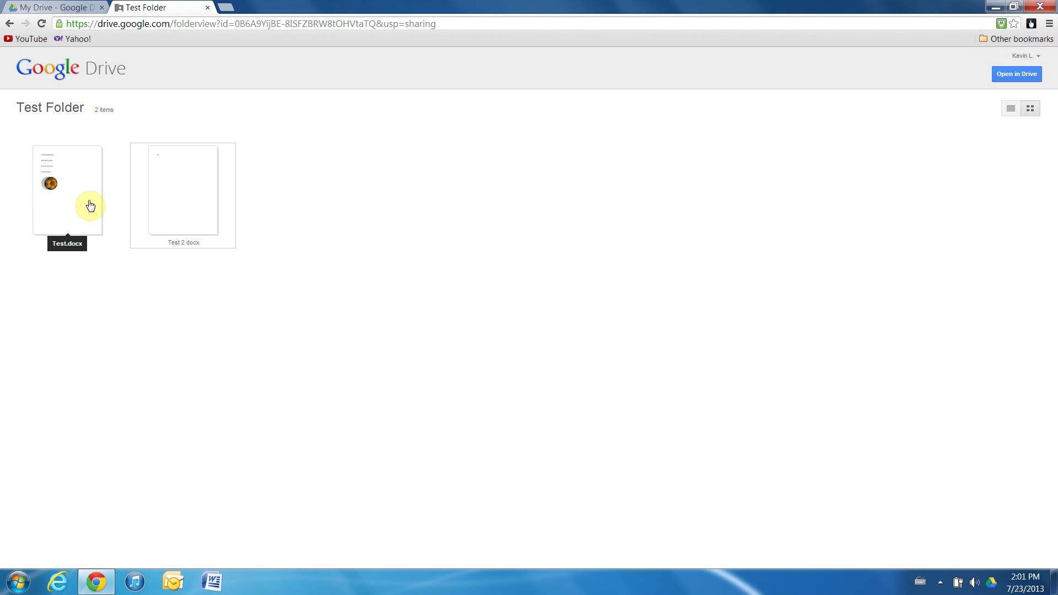
{"action": "left_click", "coordinate": [207, 7]}
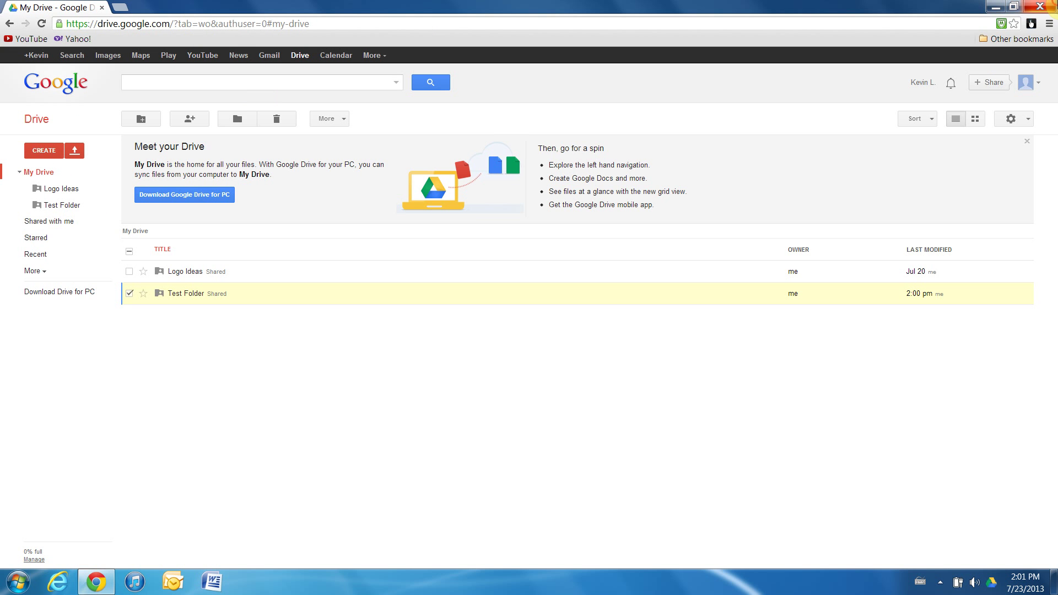
Close the Chrome window to return to the Windows desktop.
{"action": "left_click", "coordinate": [1043, 5]}
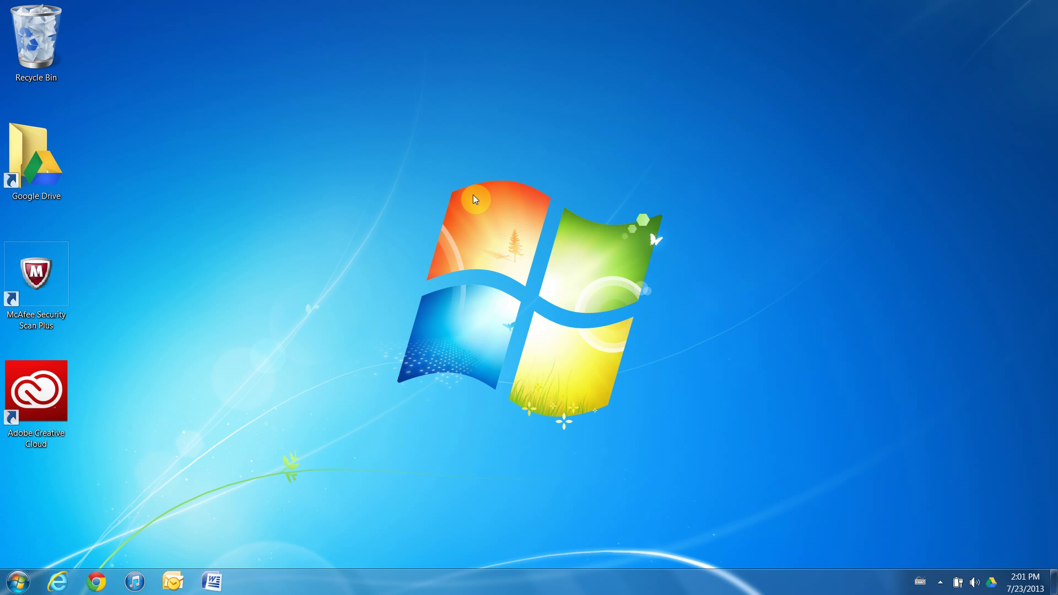